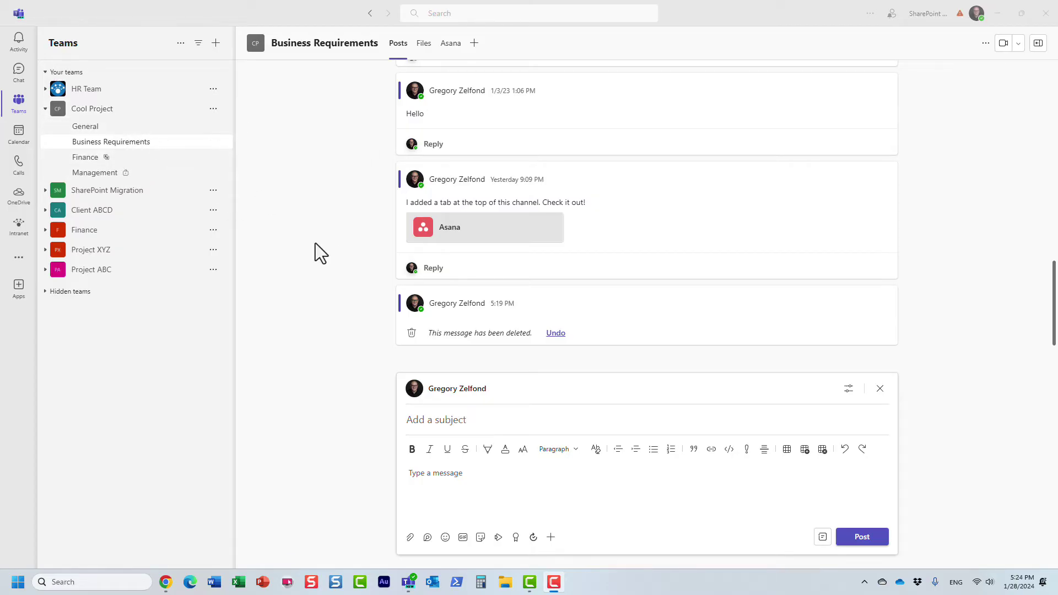
Step: Try mentioning two team members individually in the draft post message, and clear the draft
{"action": "left_click", "coordinate": [427, 473]}
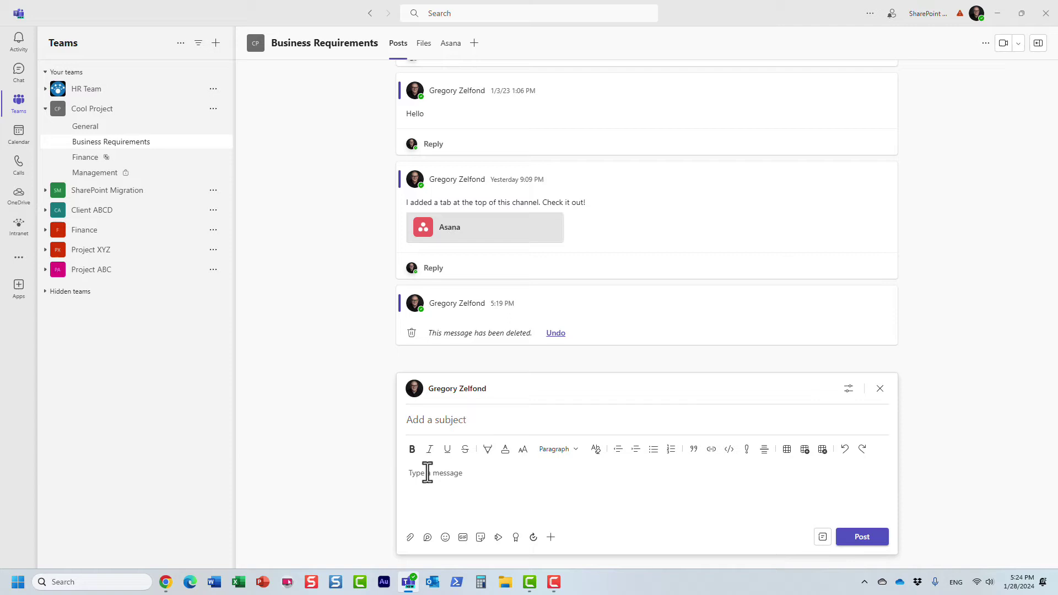
{"action": "type", "text": "@"}
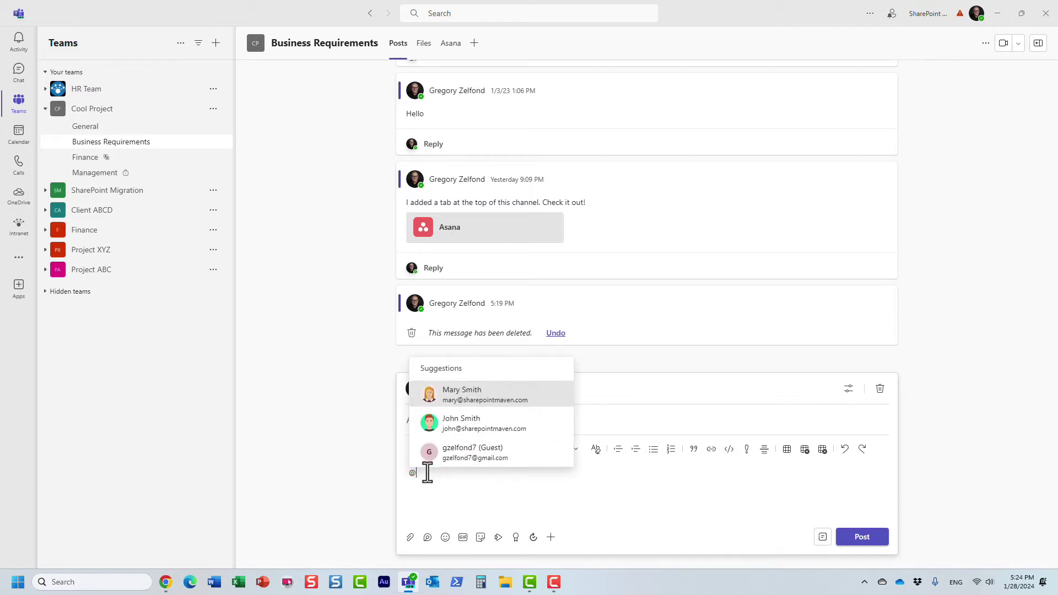
{"action": "left_click", "coordinate": [450, 402]}
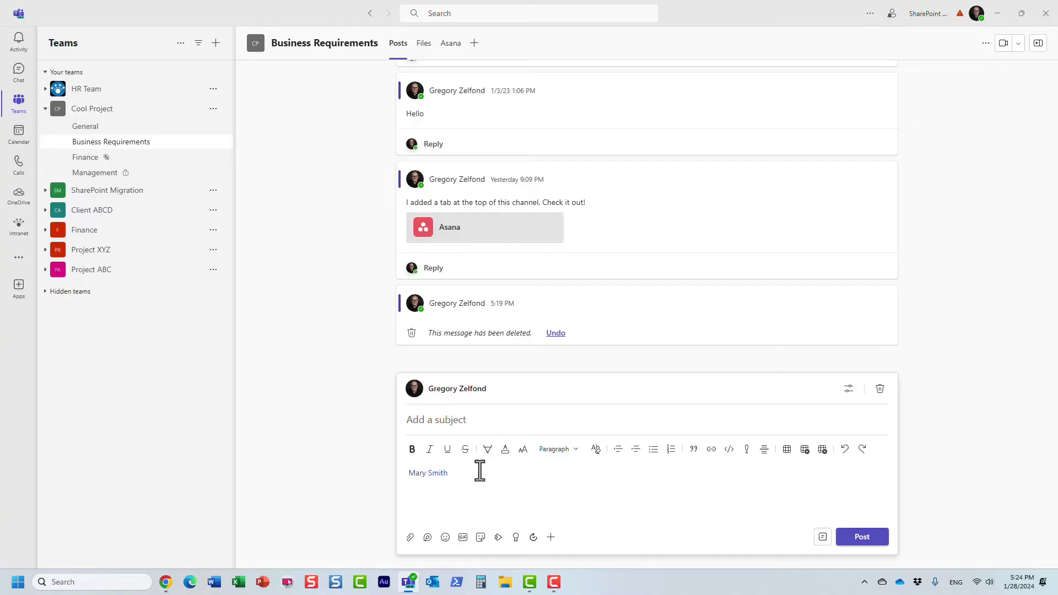
{"action": "type", "text": "@"}
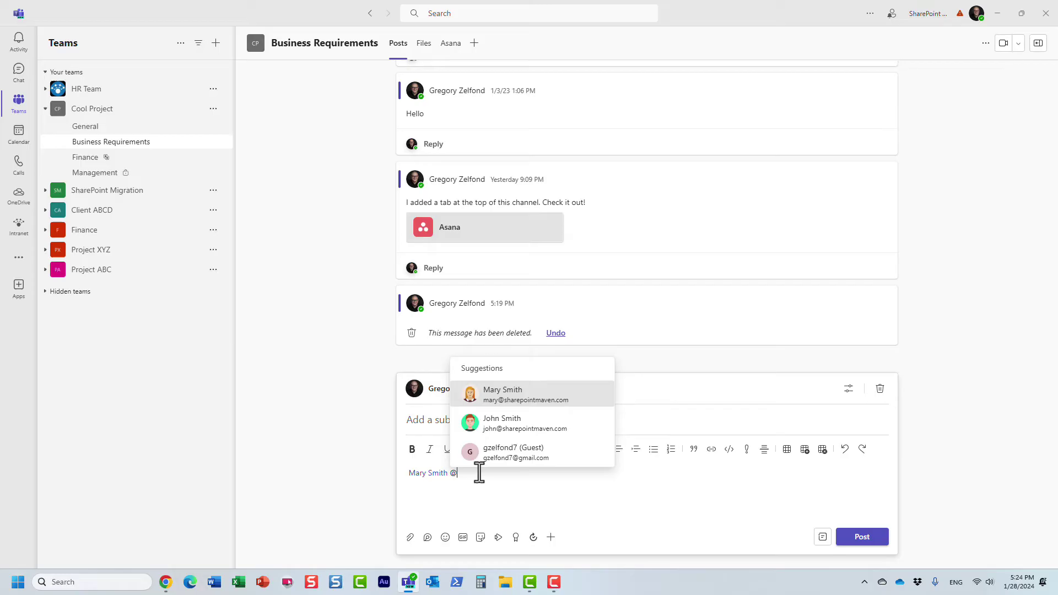
{"action": "left_click", "coordinate": [510, 431]}
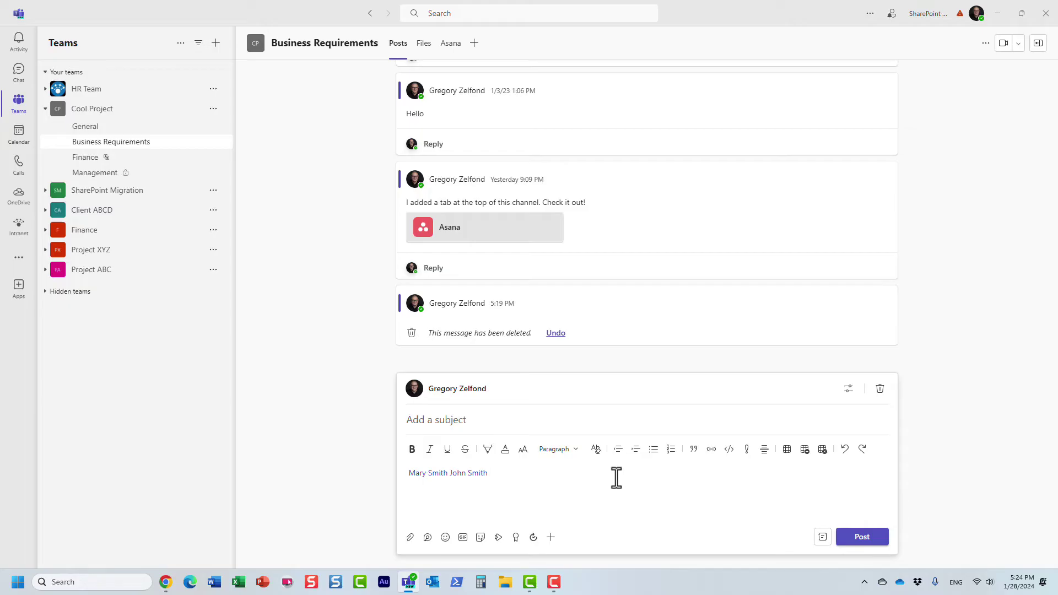
{"action": "key", "text": "ctrl+a"}
{"action": "key", "text": "BackSpace"}
Step: Open the management page of the Cool Project team and list its members and guests
{"action": "left_click", "coordinate": [213, 109]}
{"action": "left_click", "coordinate": [206, 155]}
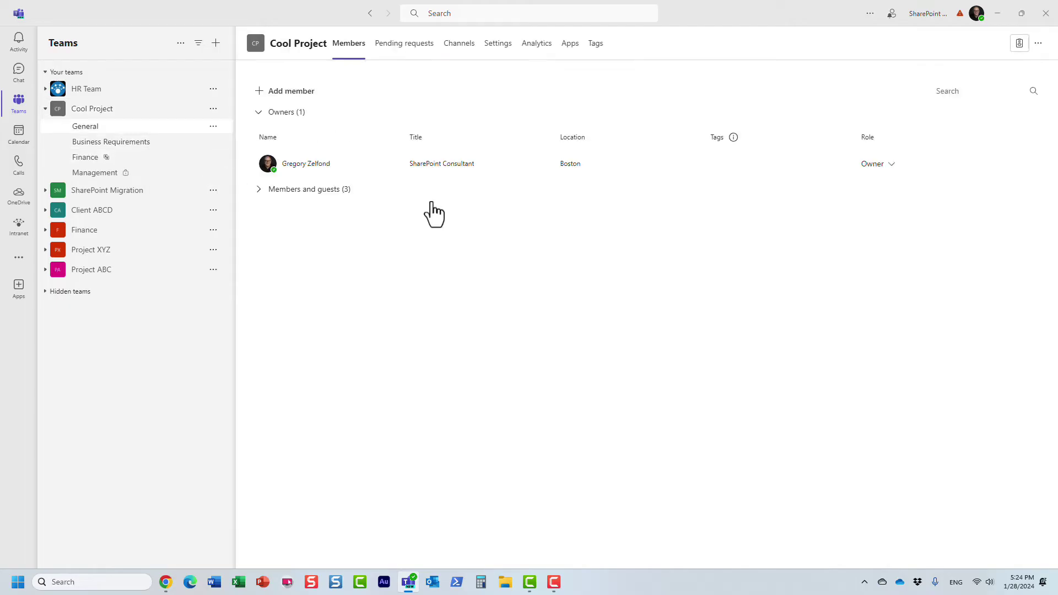
{"action": "left_click", "coordinate": [304, 190]}
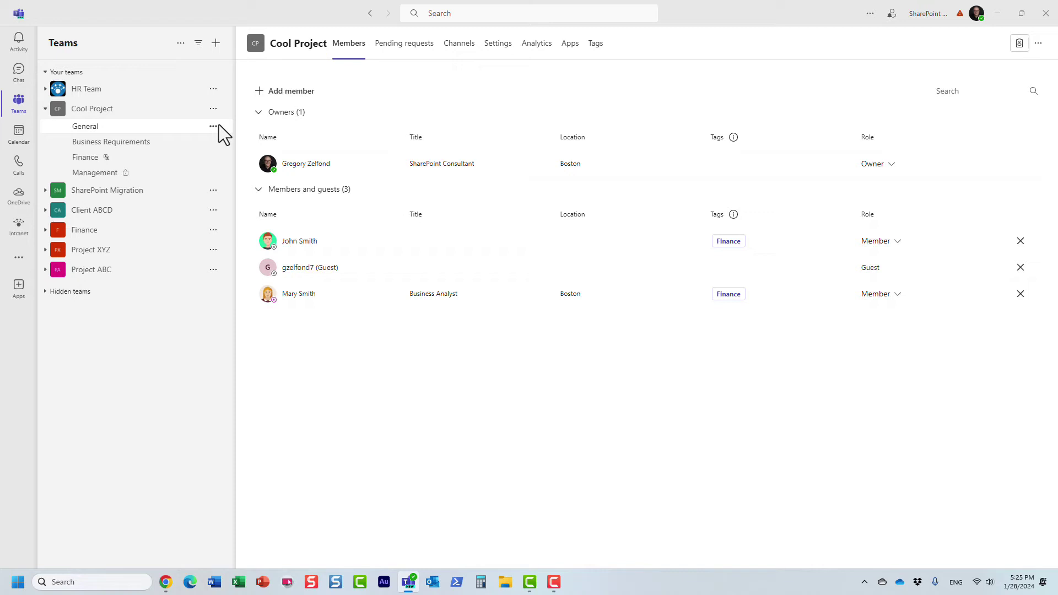
Step: Start a new tag for the Cool Project team and name it "Management"
{"action": "left_click", "coordinate": [214, 109]}
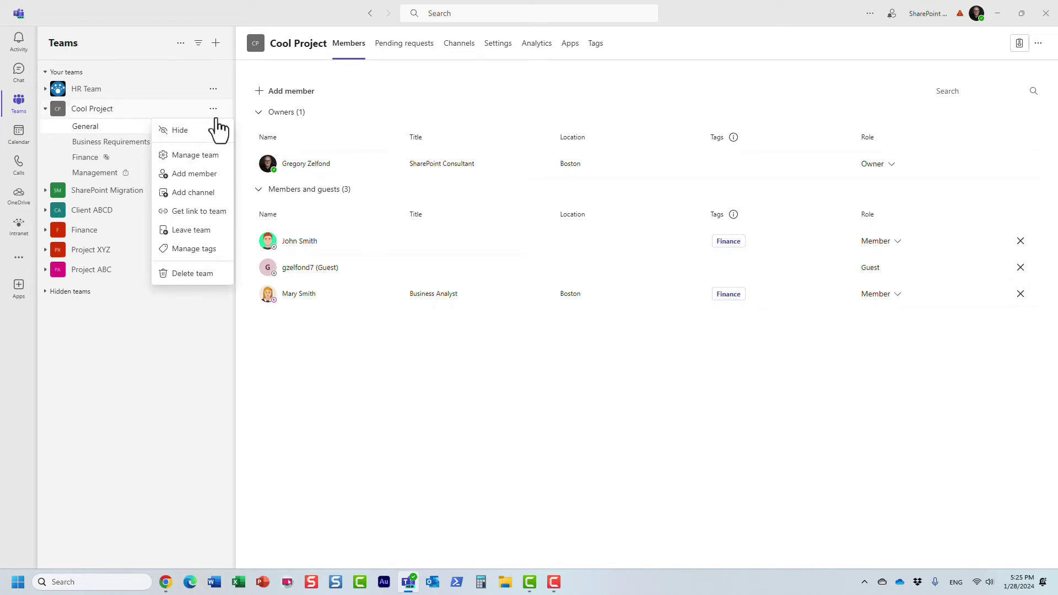
{"action": "left_click", "coordinate": [217, 157]}
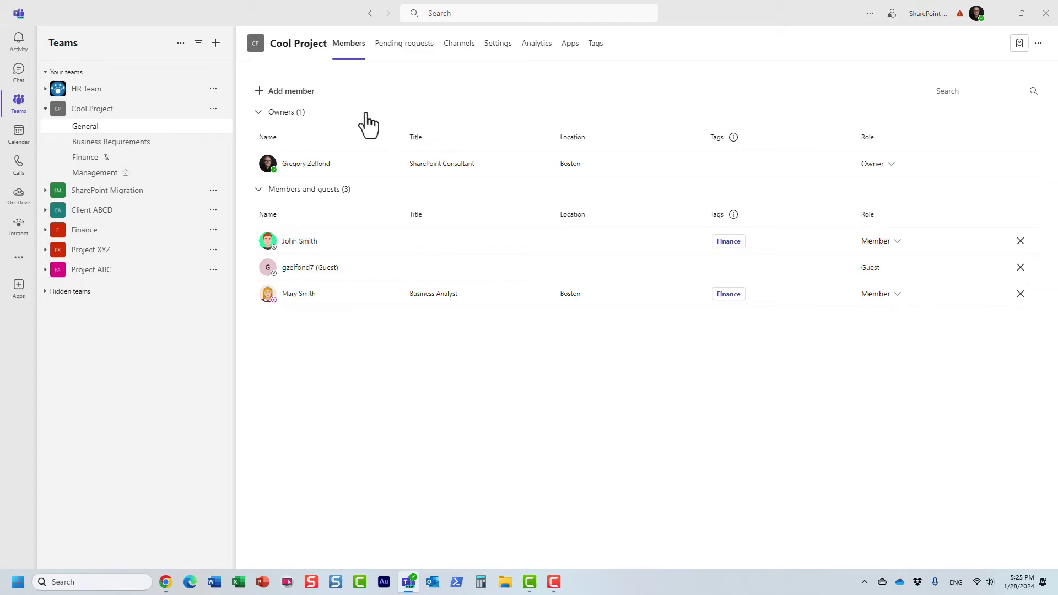
{"action": "left_click", "coordinate": [593, 50]}
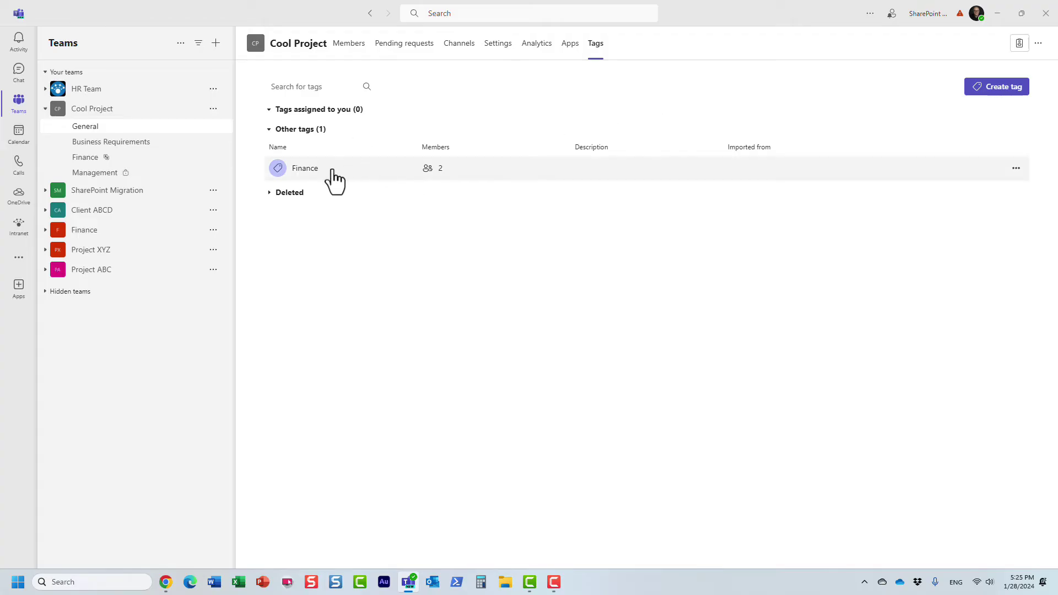
{"action": "left_click", "coordinate": [1008, 94]}
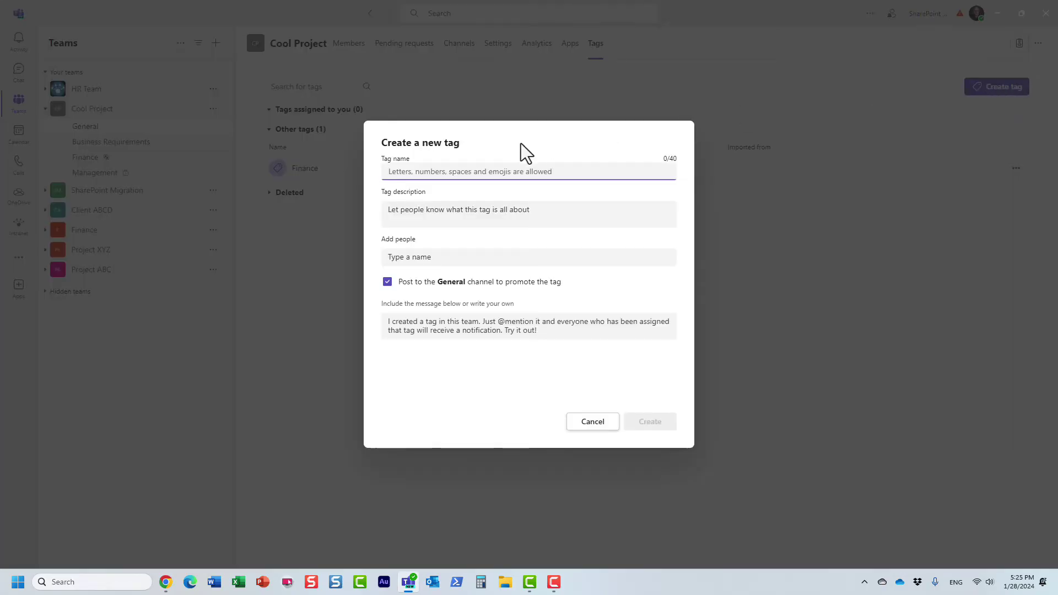
{"action": "type", "text": "Manageme"}
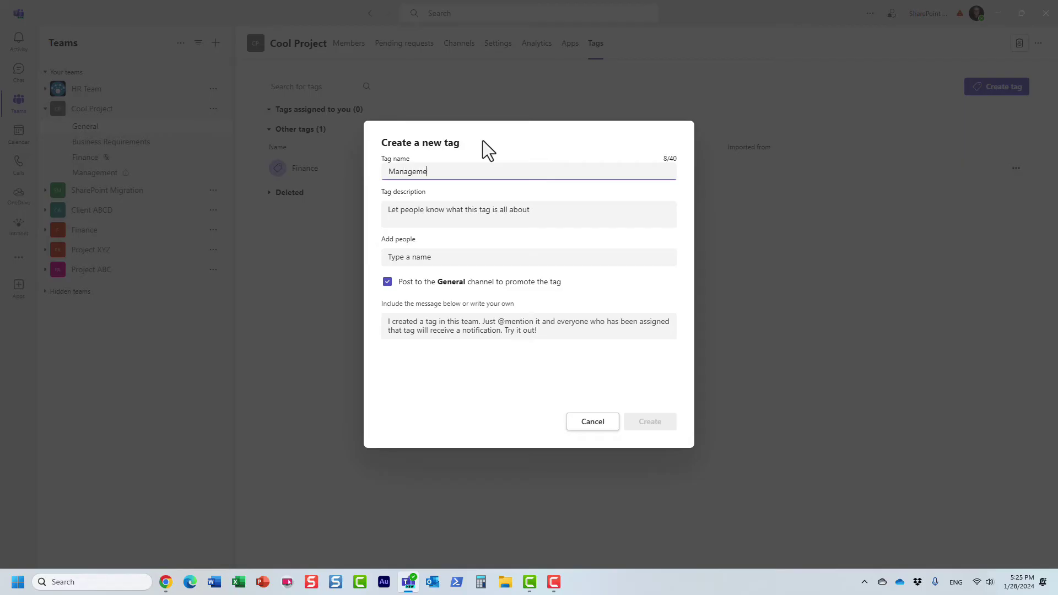
{"action": "type", "text": "nt"}
Step: Assign two team members to the new tag and create it without posting to the General channel
{"action": "left_click", "coordinate": [410, 256]}
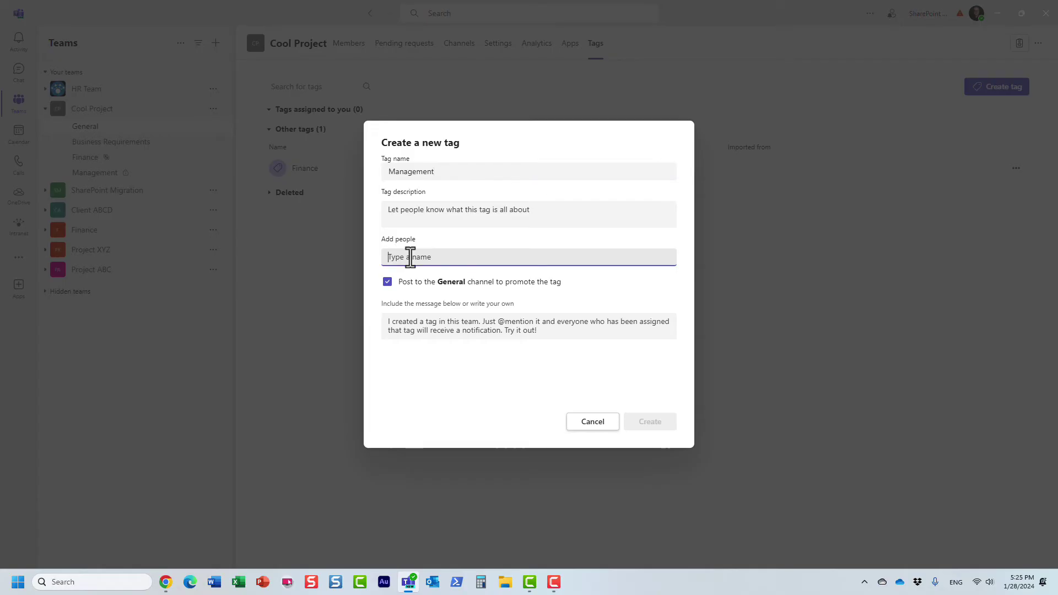
{"action": "type", "text": "john"}
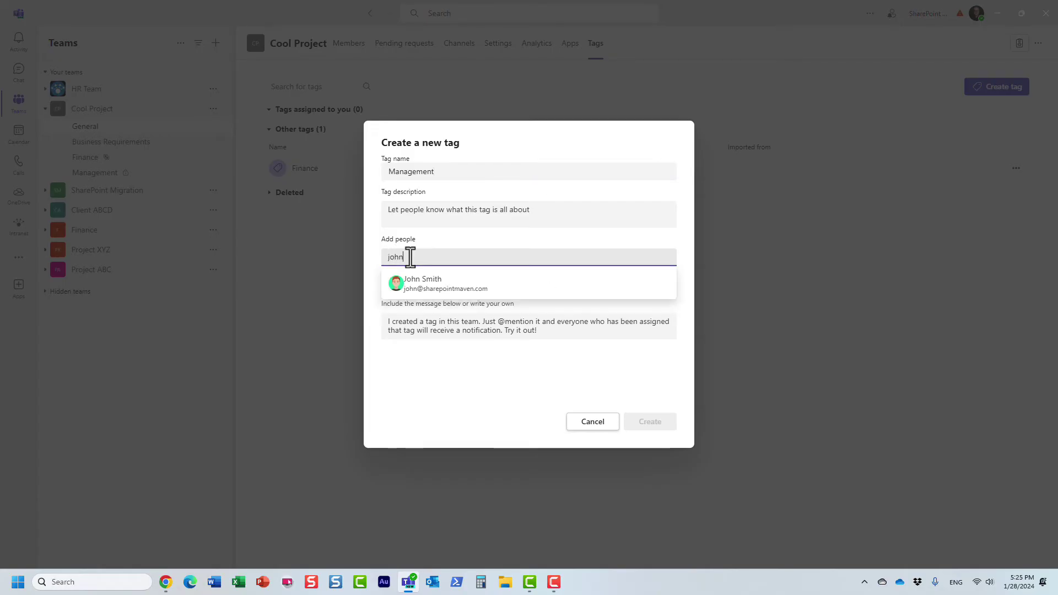
{"action": "left_click", "coordinate": [420, 280]}
{"action": "type", "text": "m"}
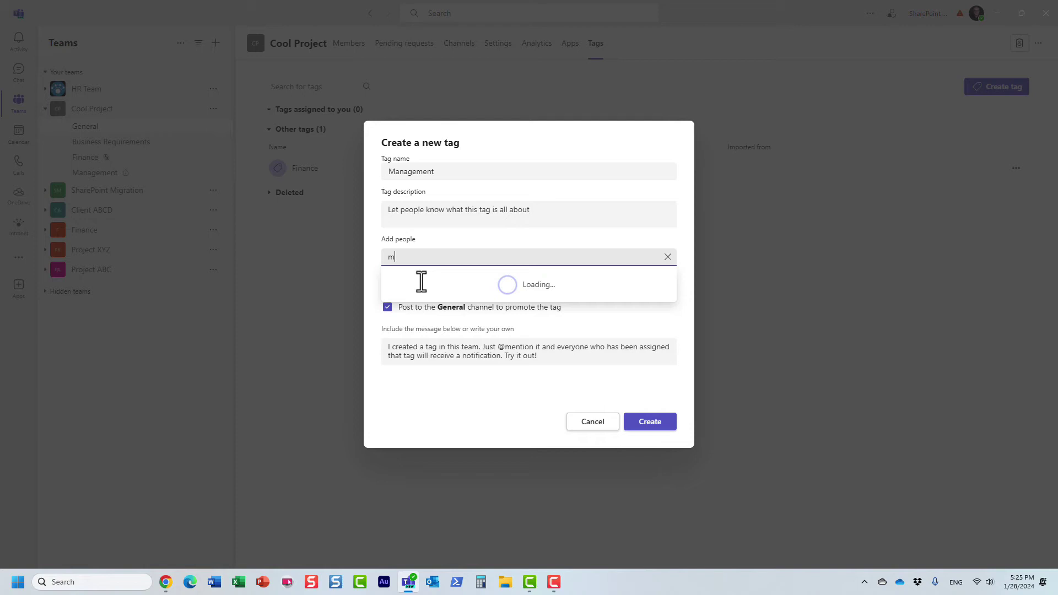
{"action": "type", "text": "ary"}
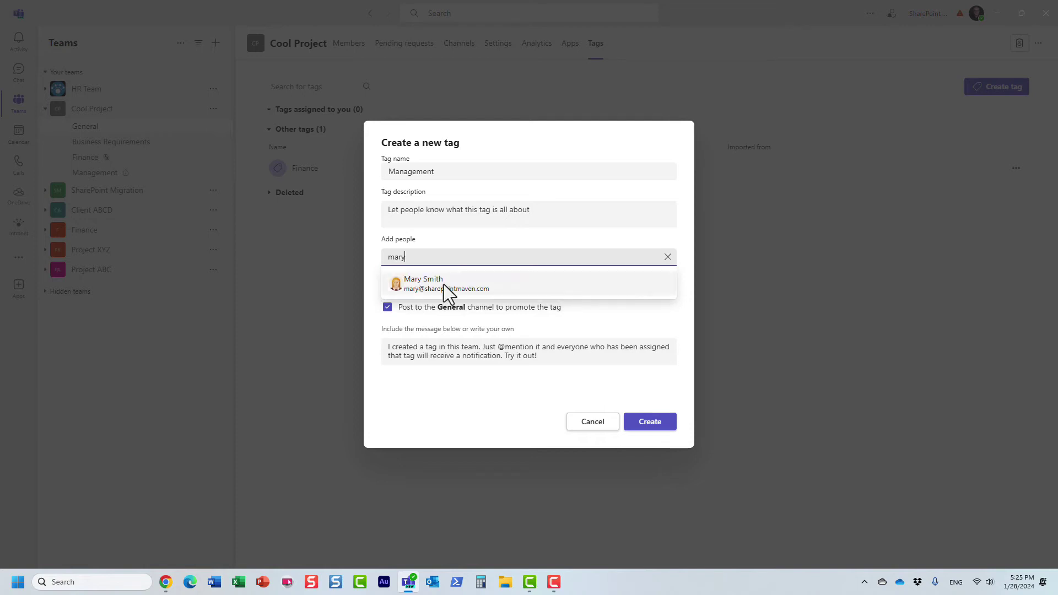
{"action": "left_click", "coordinate": [444, 284]}
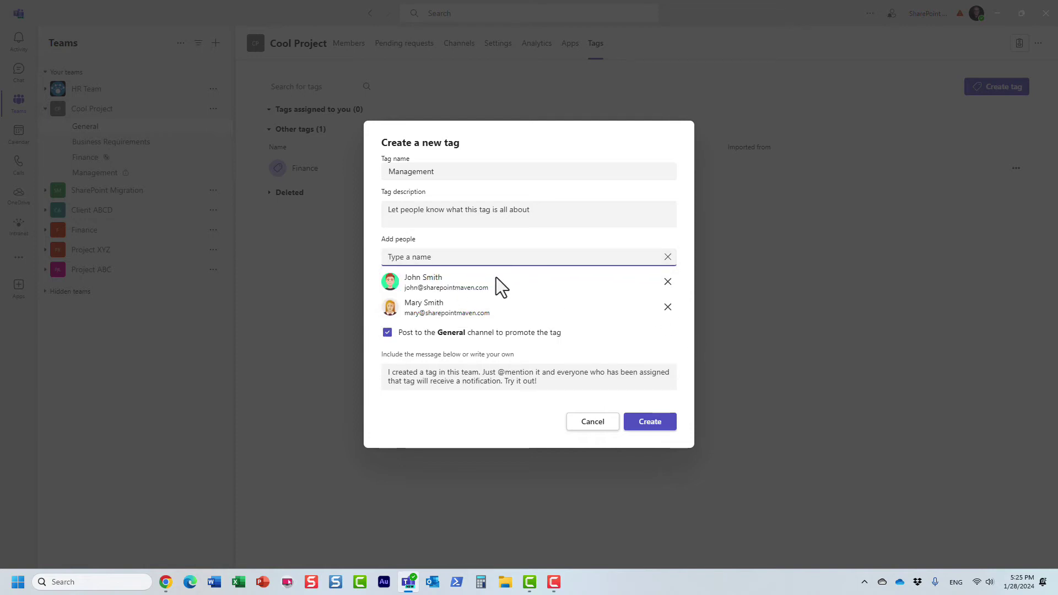
{"action": "left_click", "coordinate": [387, 334]}
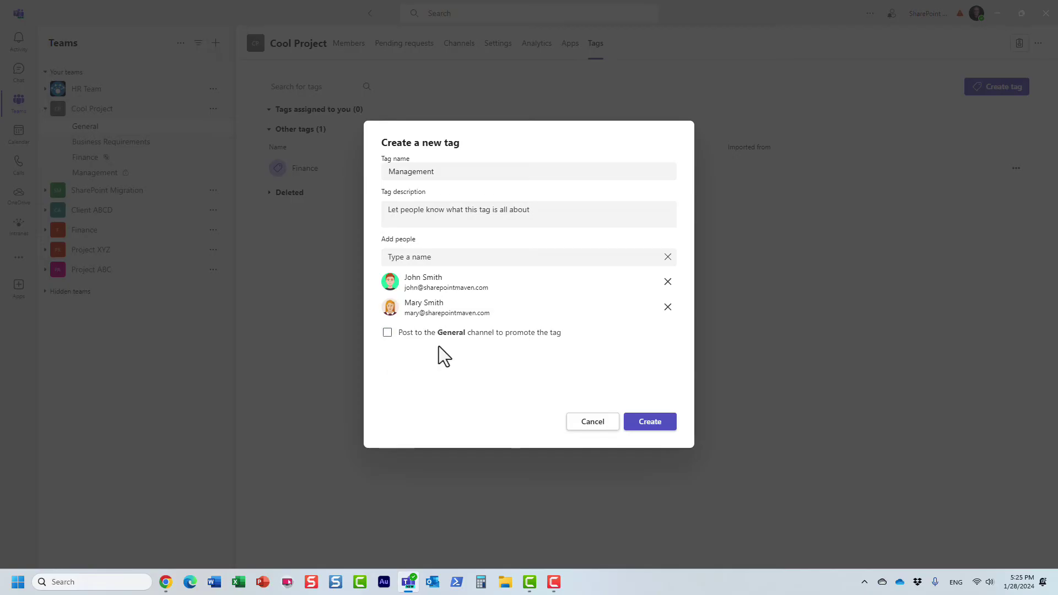
{"action": "left_click", "coordinate": [643, 424]}
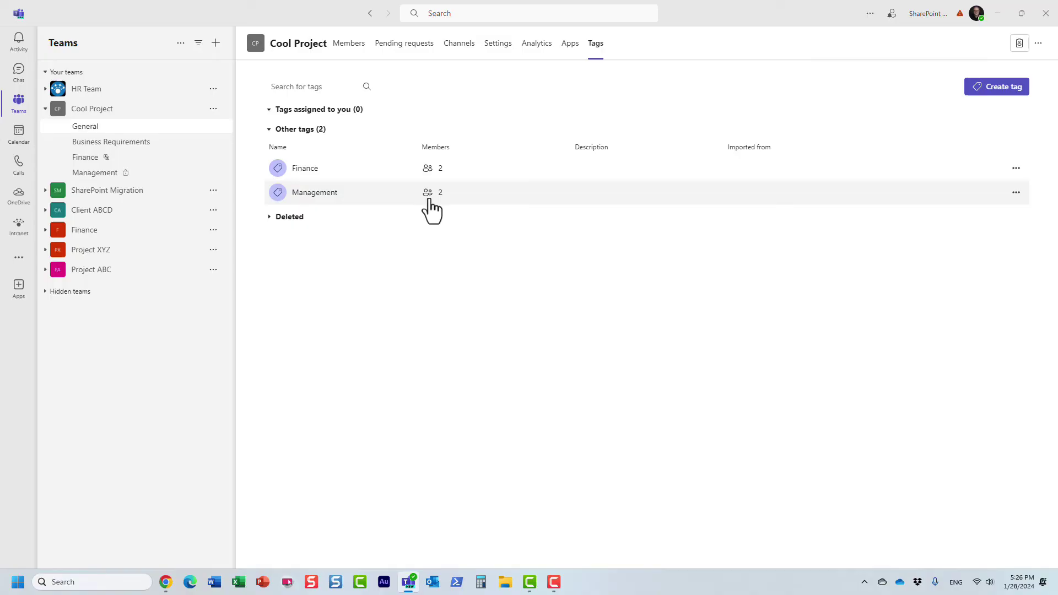
Step: Publish a new post in the Business Requirements channel that mentions the Management tag
{"action": "left_click", "coordinate": [137, 145]}
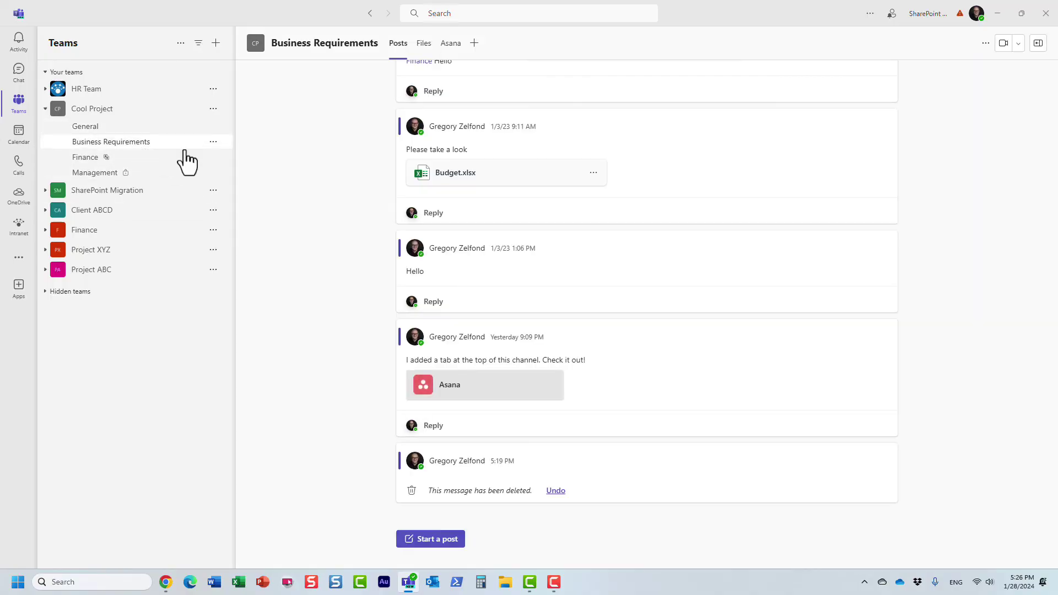
{"action": "left_click", "coordinate": [444, 539]}
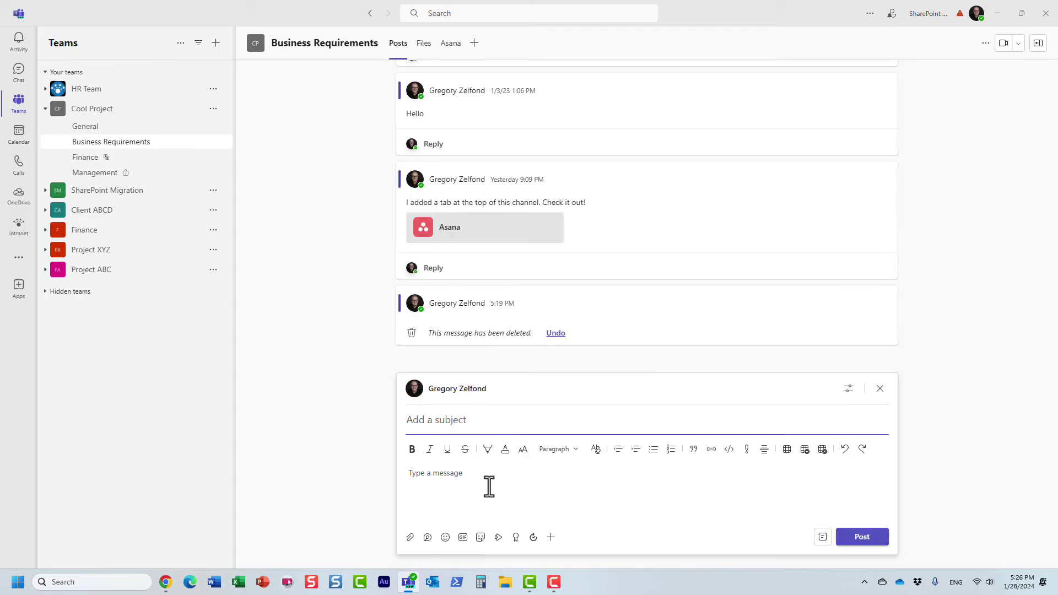
{"action": "left_click", "coordinate": [450, 479]}
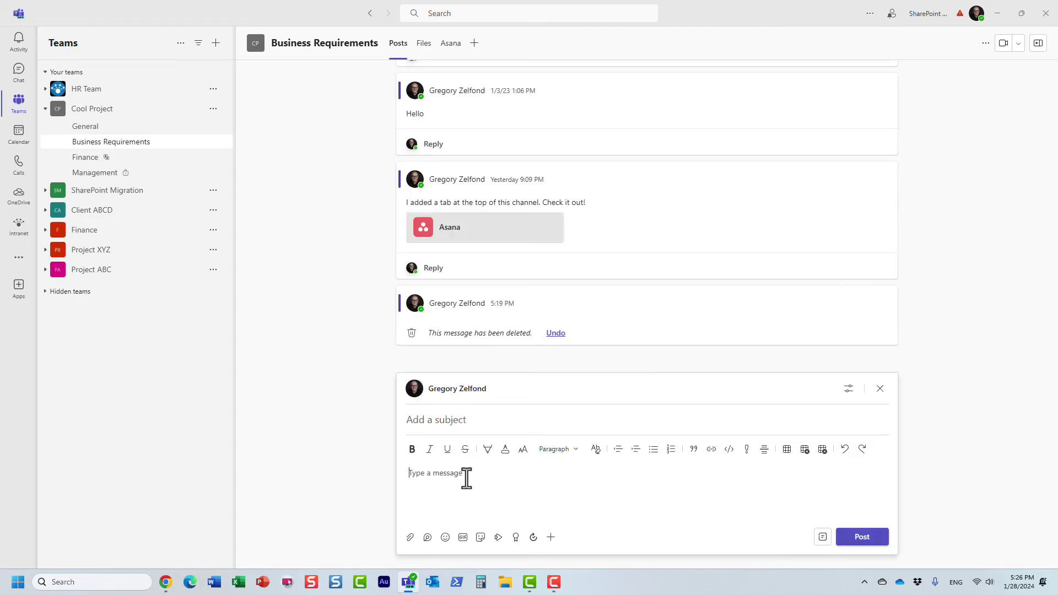
{"action": "type", "text": "@"}
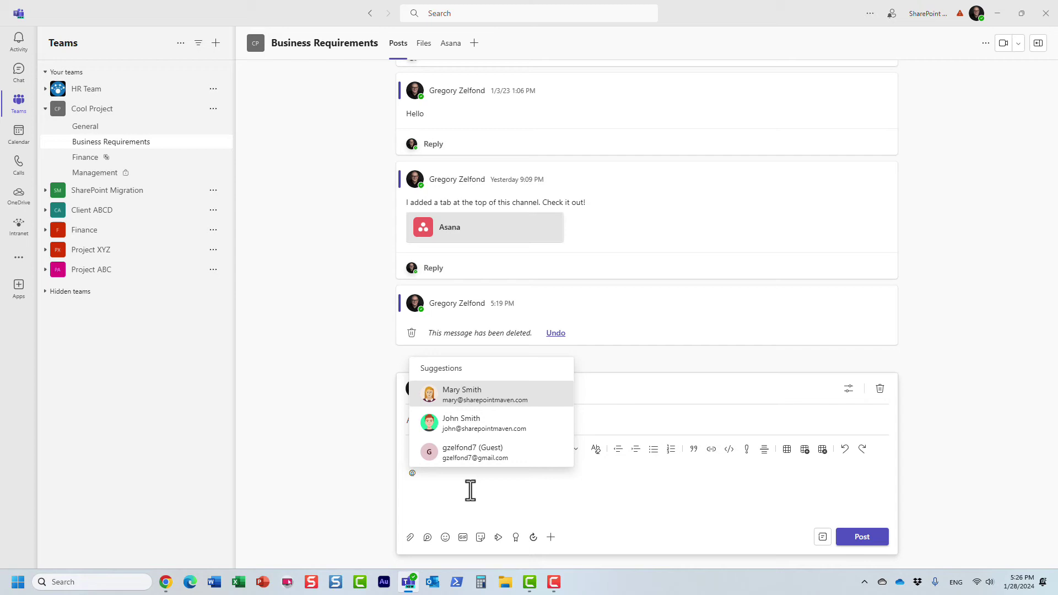
{"action": "type", "text": "mana"}
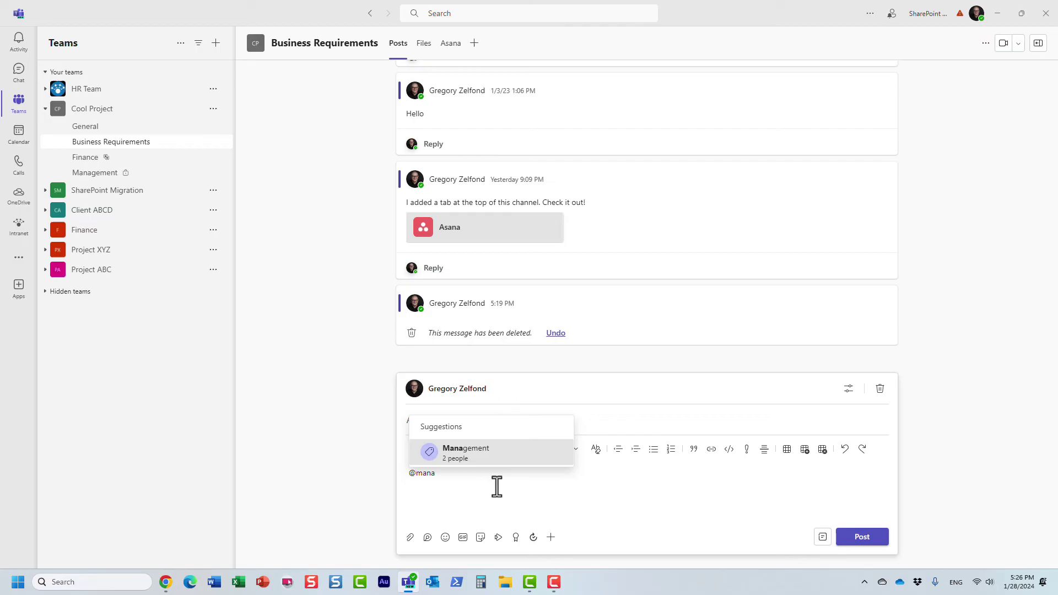
{"action": "left_click", "coordinate": [466, 463]}
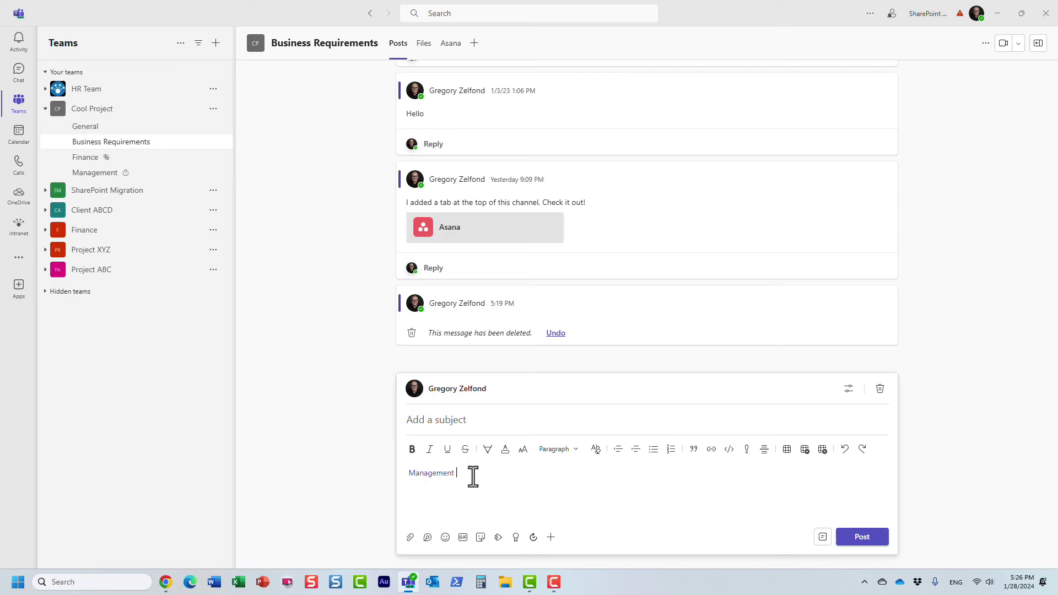
{"action": "left_click", "coordinate": [865, 540]}
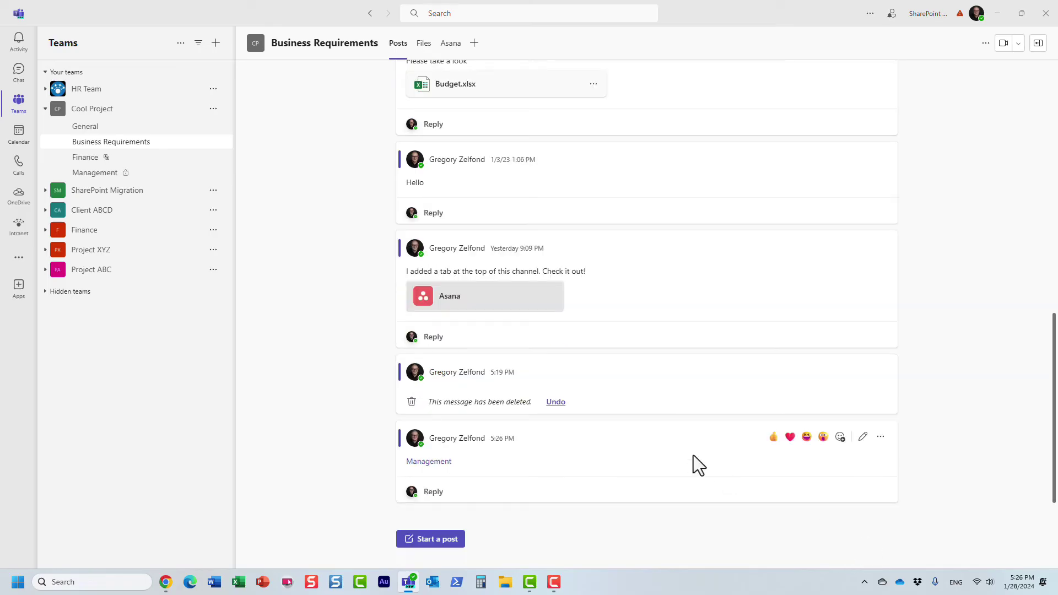
Step: Examine the Cool Project team's member permissions and the setting for who can manage tags
{"action": "left_click", "coordinate": [212, 111]}
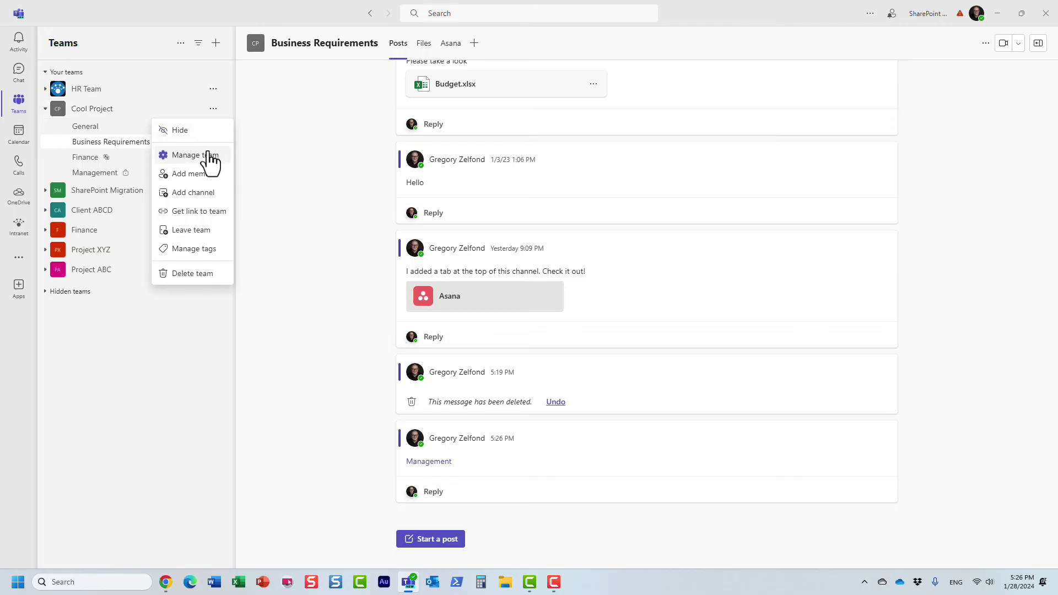
{"action": "left_click", "coordinate": [209, 157]}
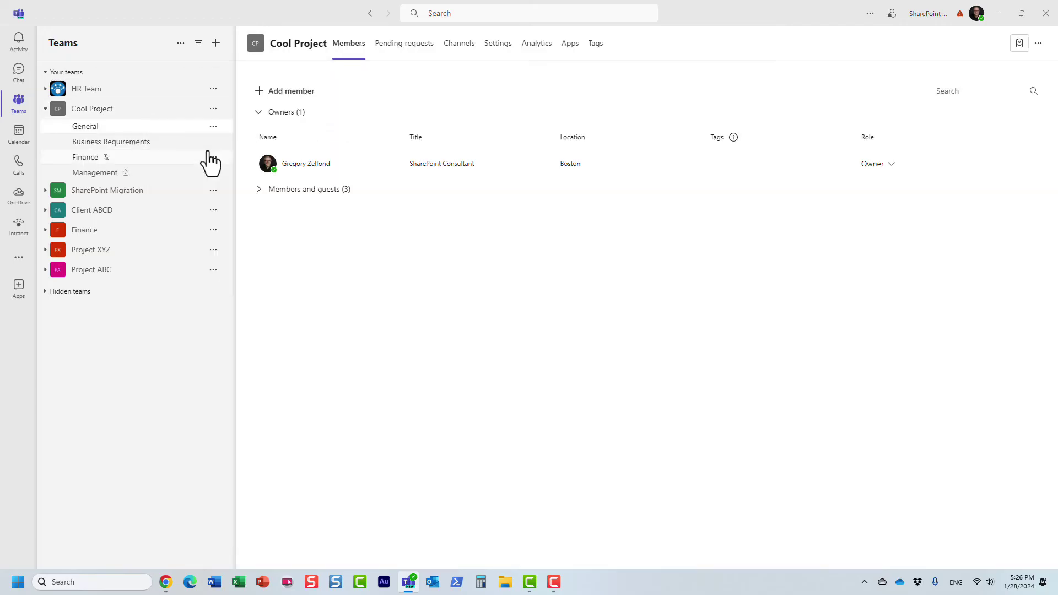
{"action": "left_click", "coordinate": [497, 44]}
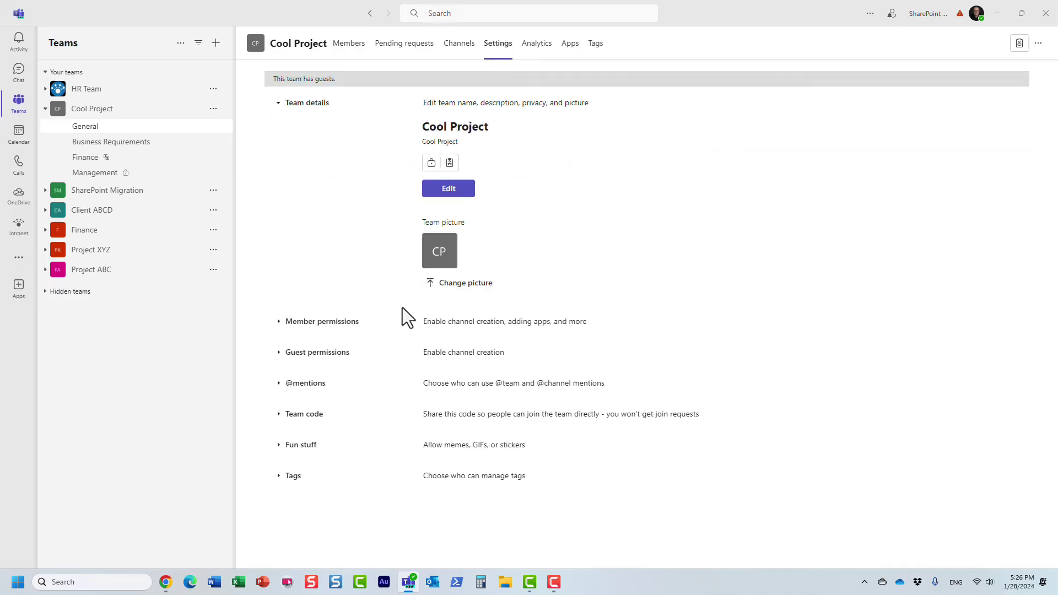
{"action": "left_click", "coordinate": [332, 325]}
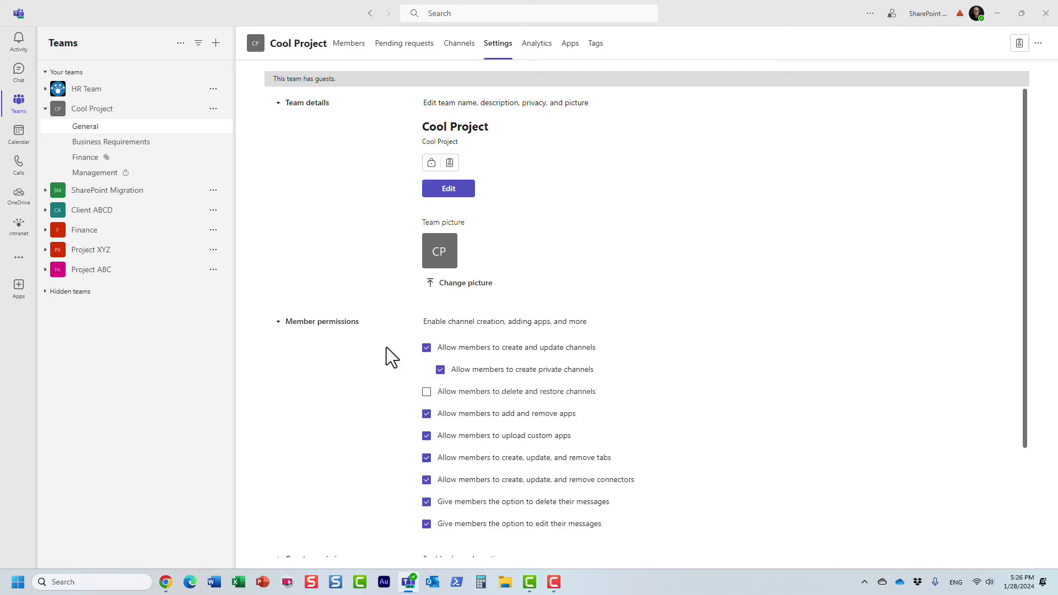
{"action": "scroll", "coordinate": [386, 349], "scroll_direction": "down", "scroll_amount": 1}
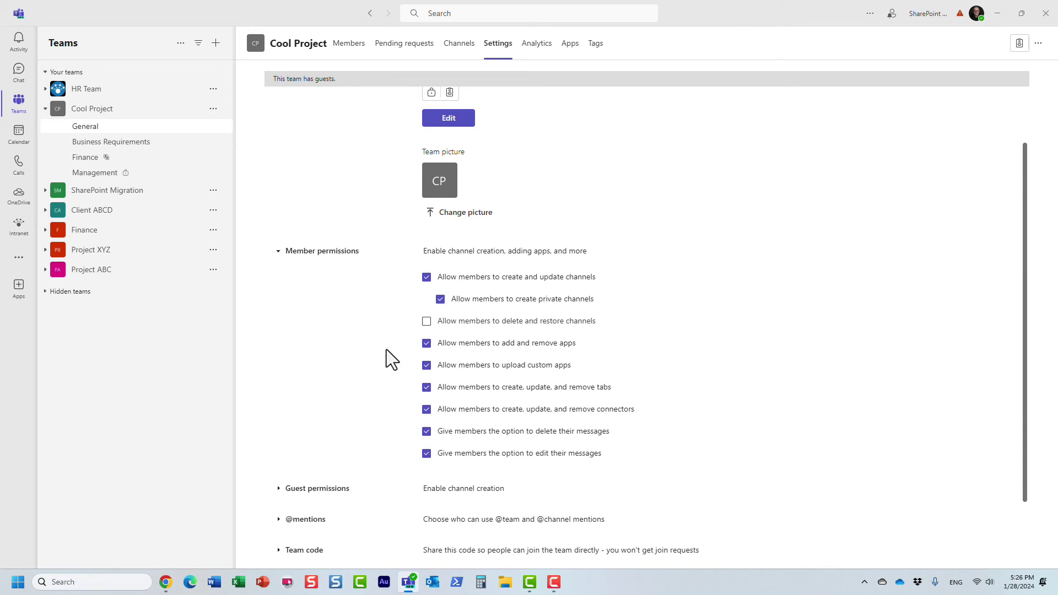
{"action": "scroll", "coordinate": [385, 349], "scroll_direction": "down", "scroll_amount": 1}
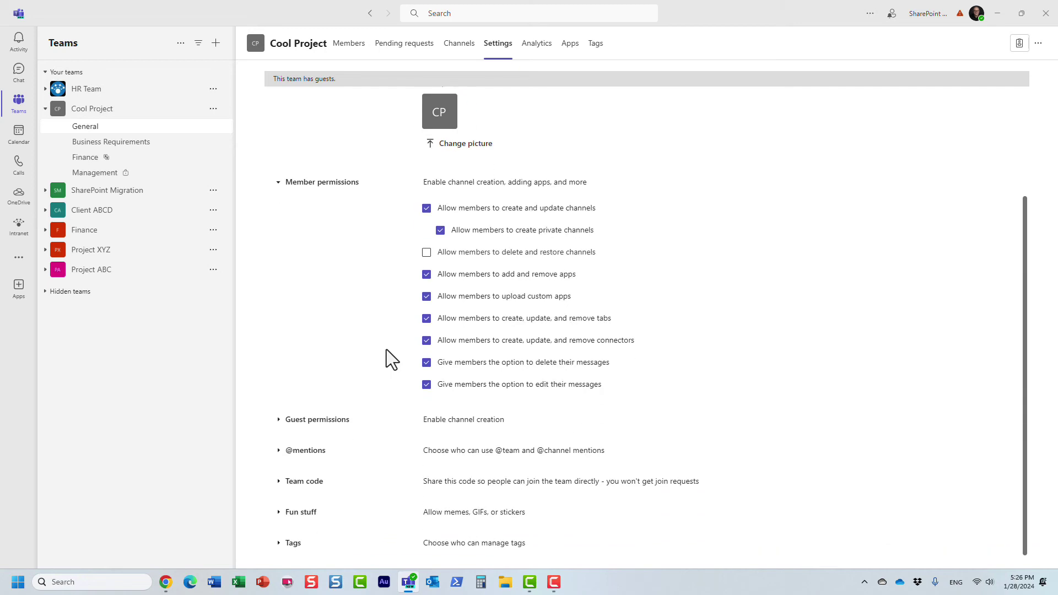
{"action": "left_click", "coordinate": [290, 544]}
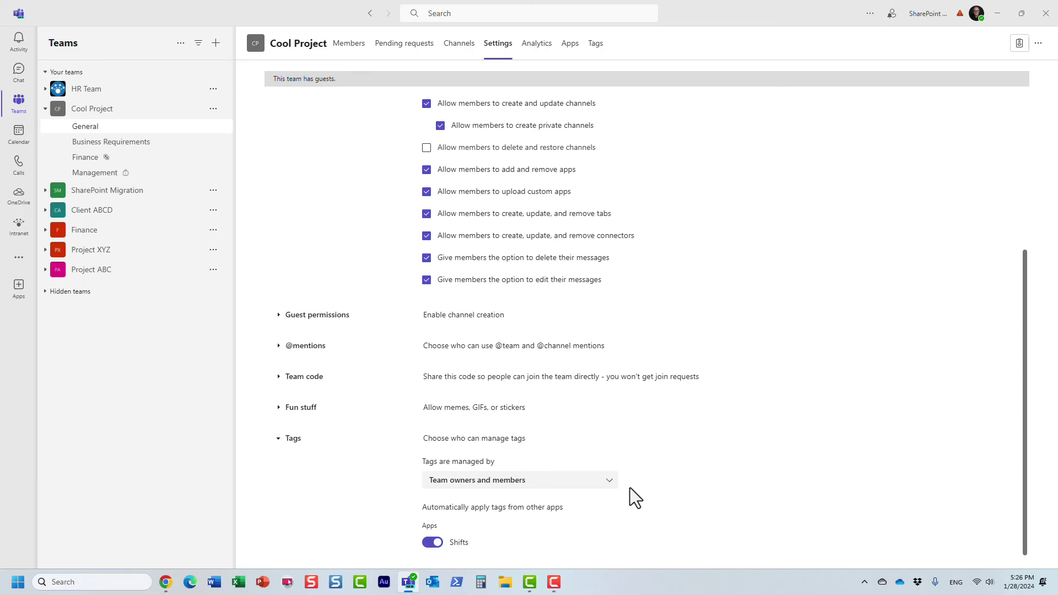
Step: Set the team's tags to be managed by "Team owners" and return to its tag list
{"action": "left_click", "coordinate": [609, 483]}
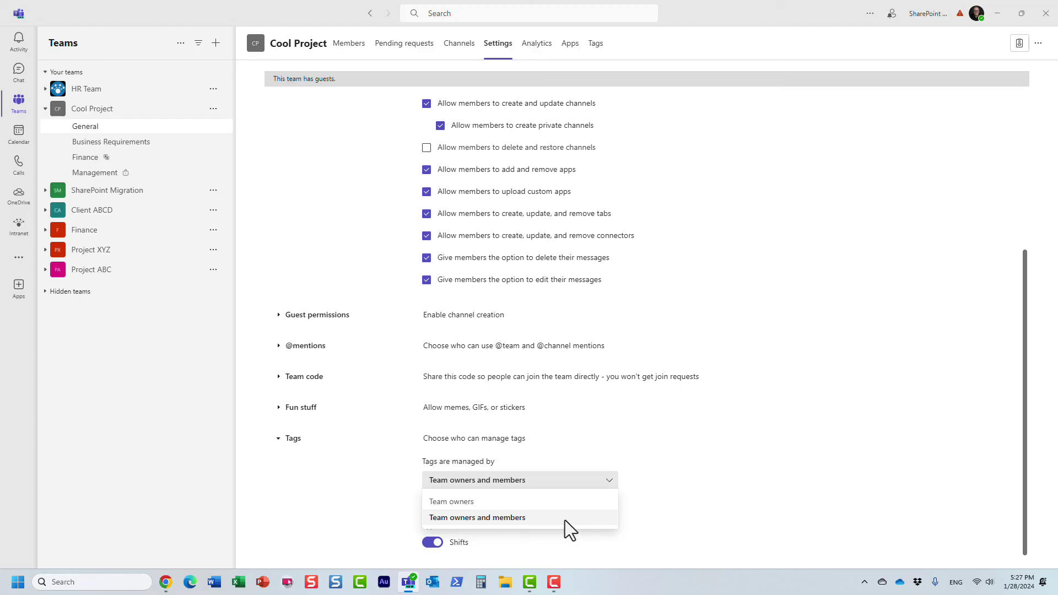
{"action": "left_click", "coordinate": [351, 487]}
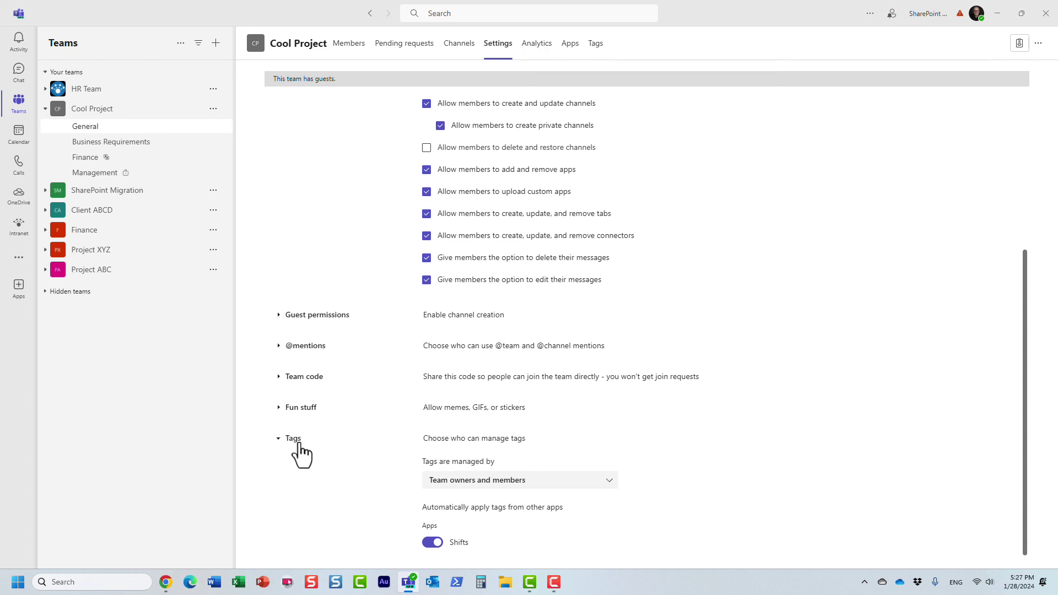
{"action": "left_click", "coordinate": [462, 487]}
{"action": "left_click", "coordinate": [474, 499]}
{"action": "left_click", "coordinate": [594, 46]}
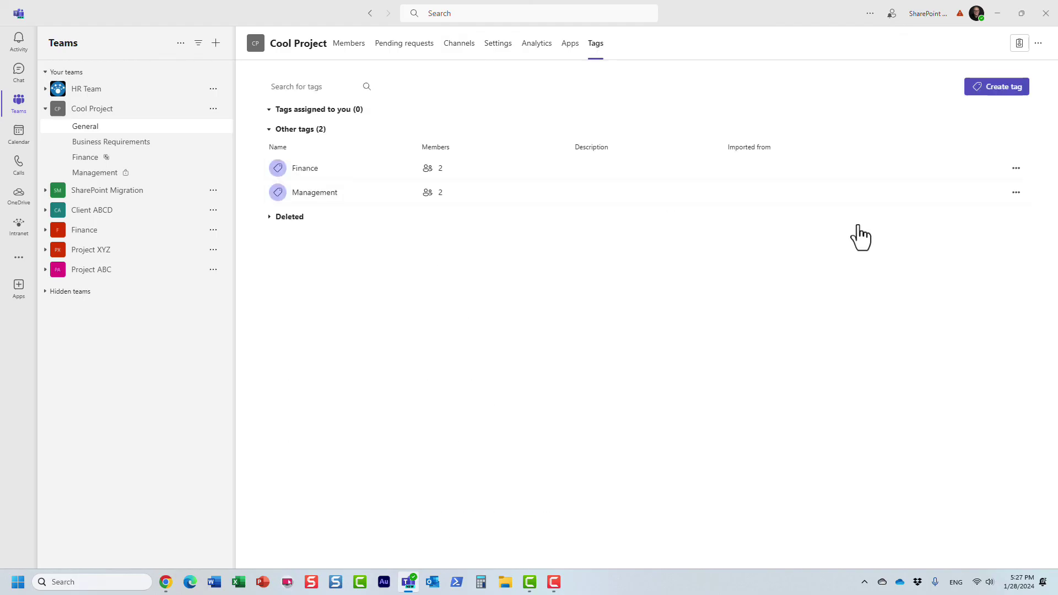